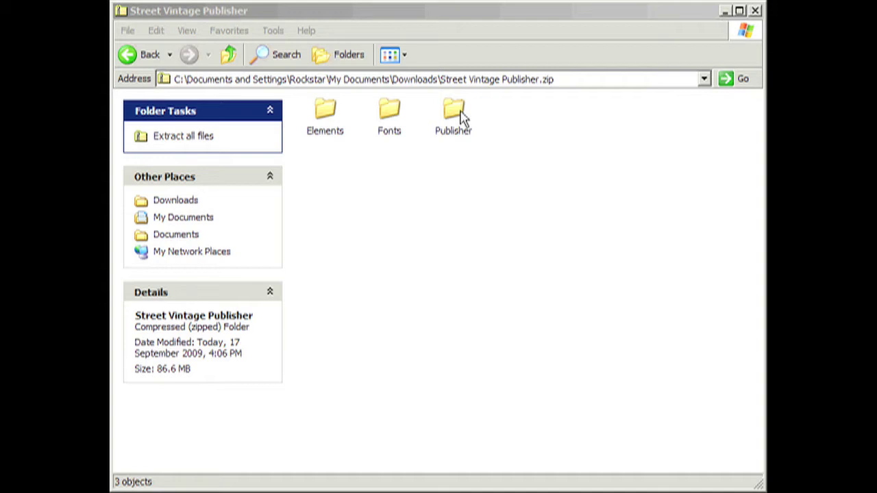
- Open the "combined" publication from the Publisher folder of the Street Vintage Publisher archive
double_click(454, 113)
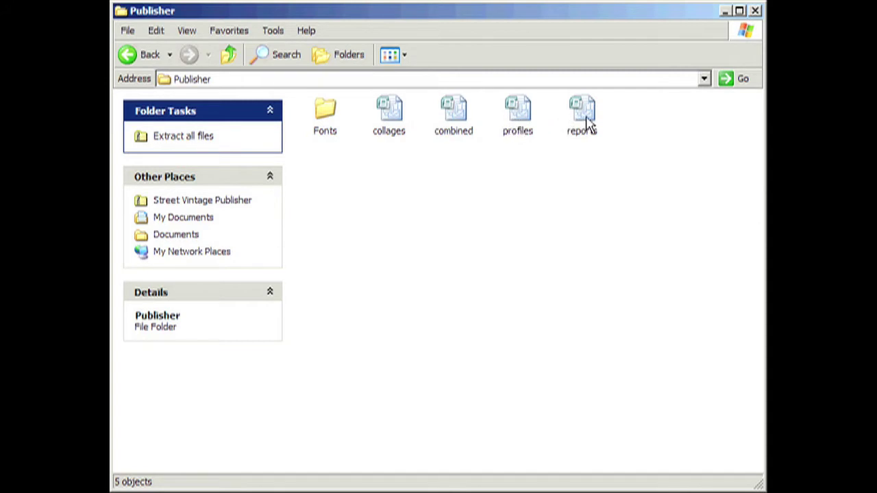
click(453, 115)
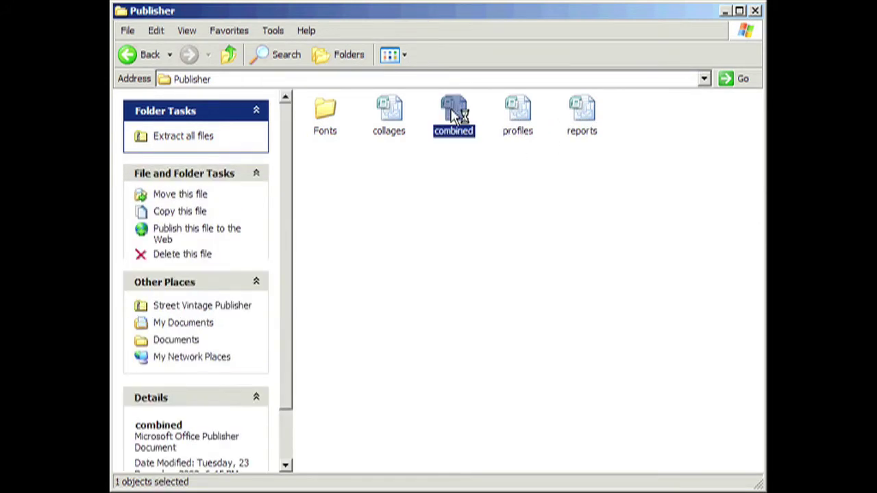
double_click(453, 115)
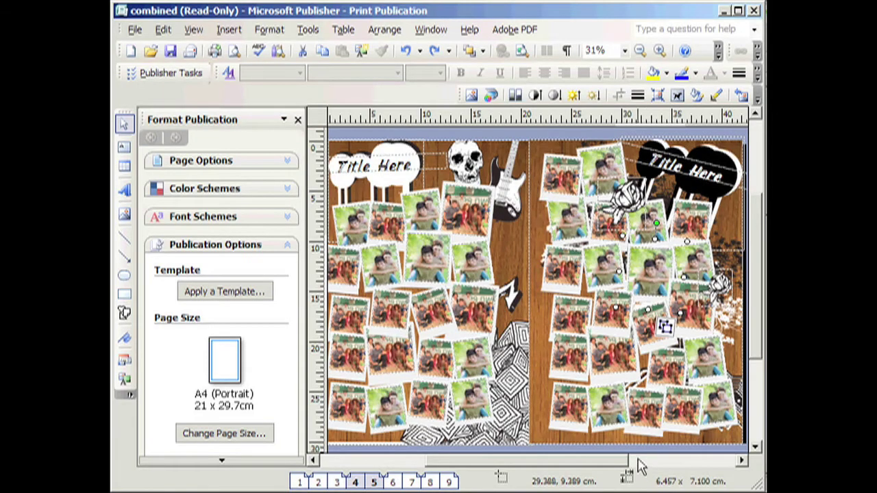
- Replace the first photo on page 5 with another picture and shrink its polaroid frame to fit the collage
mouse_move(618, 461)
mouse_down()
mouse_move(593, 455)
mouse_move(636, 457)
mouse_up()
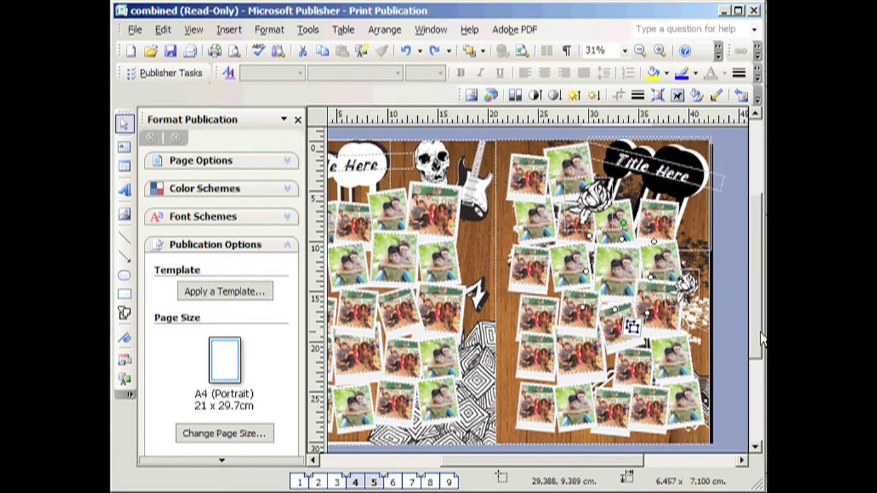
mouse_move(760, 336)
mouse_down()
mouse_move(759, 349)
mouse_move(758, 331)
mouse_up()
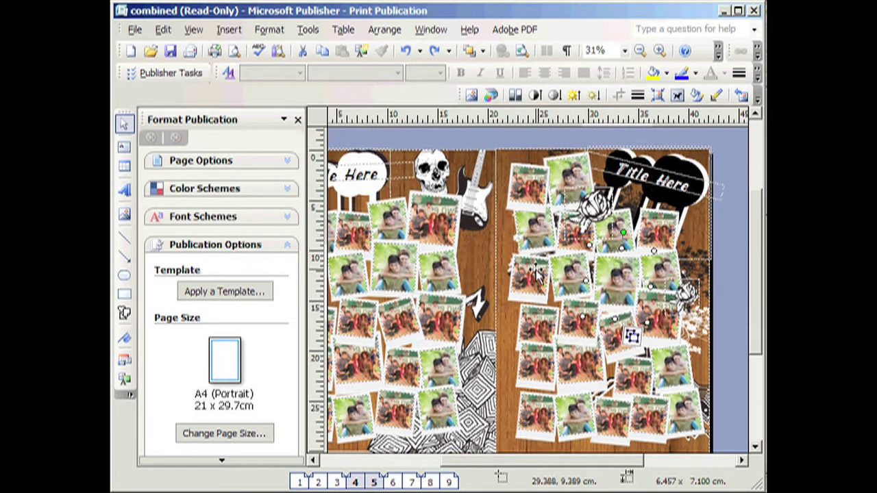
click(531, 191)
click(531, 188)
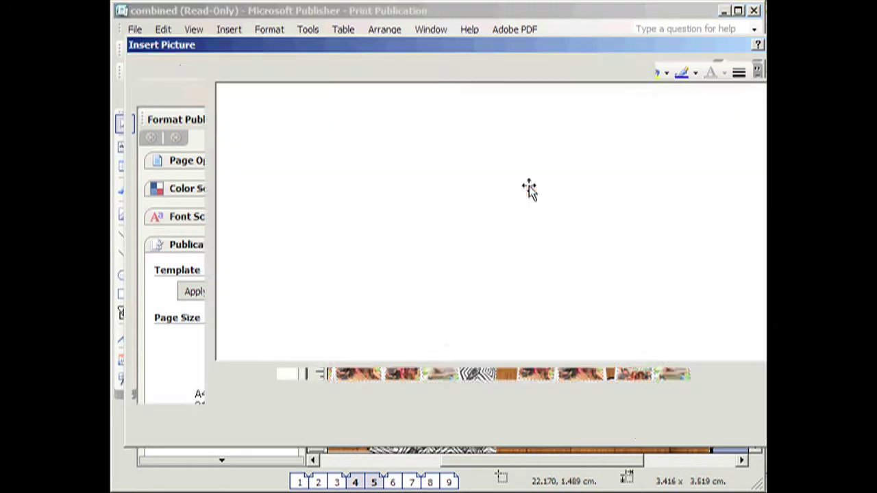
click(259, 136)
double_click(259, 136)
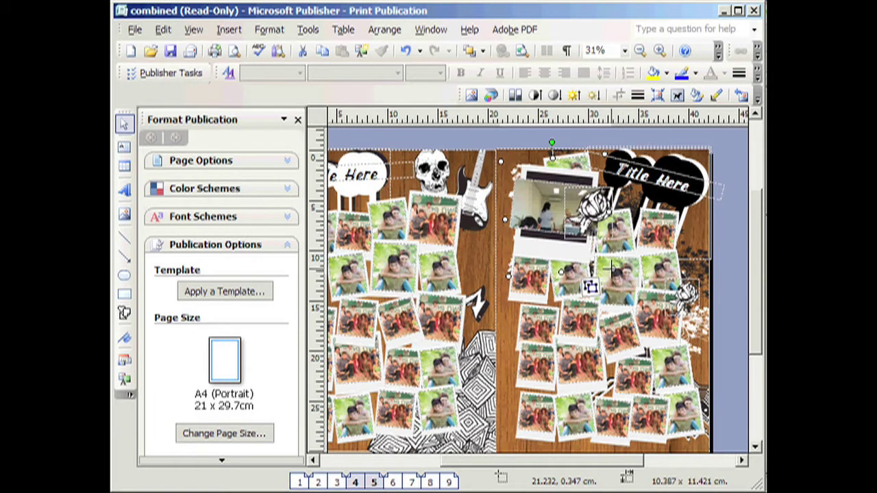
drag(610, 274, 570, 330)
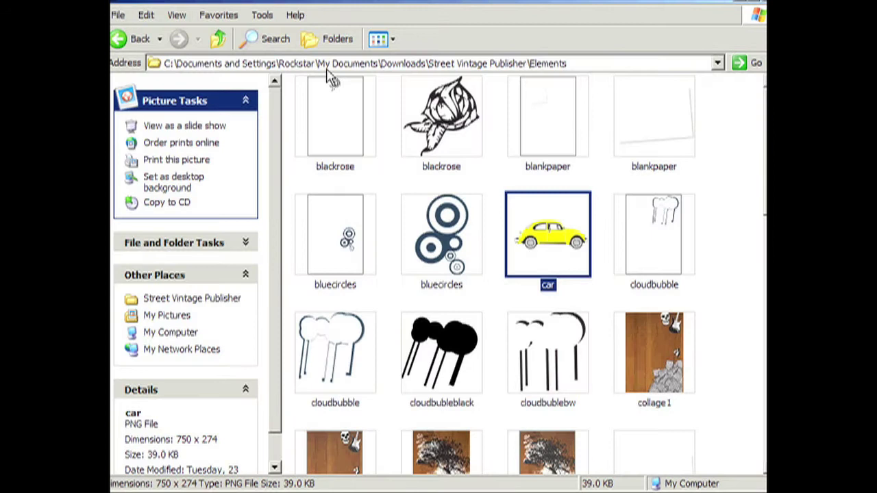
- Insert the car picture from the extracted Elements folder onto the spread of pages 4 and 5
click(222, 42)
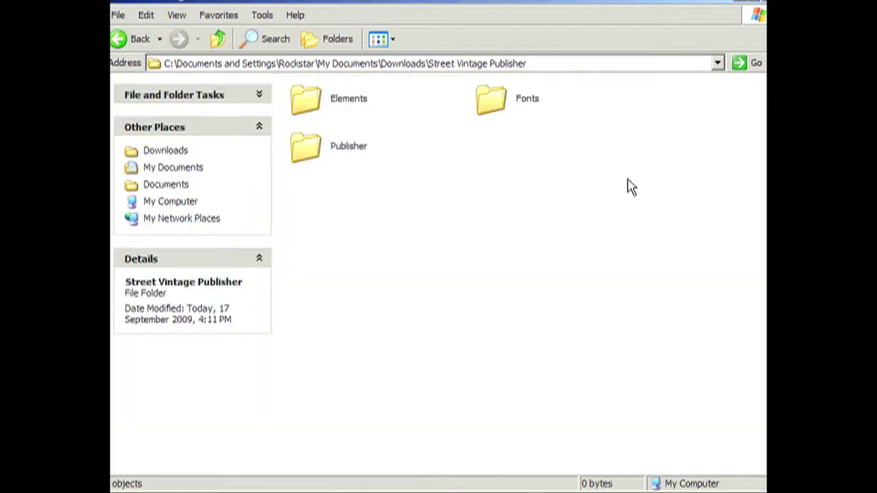
double_click(348, 104)
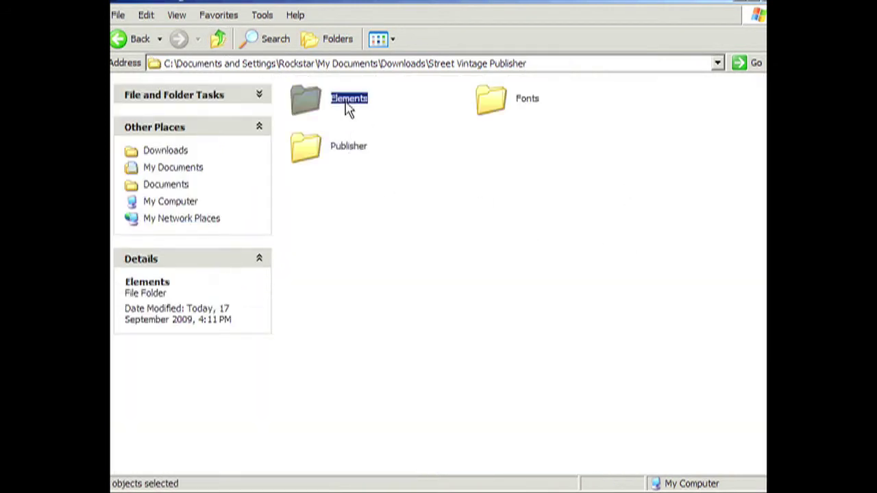
click(554, 247)
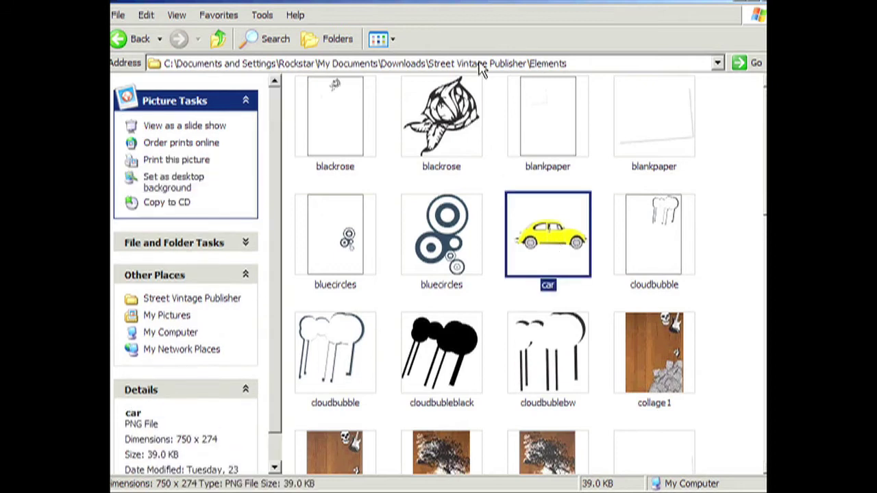
drag(483, 1, 774, 4)
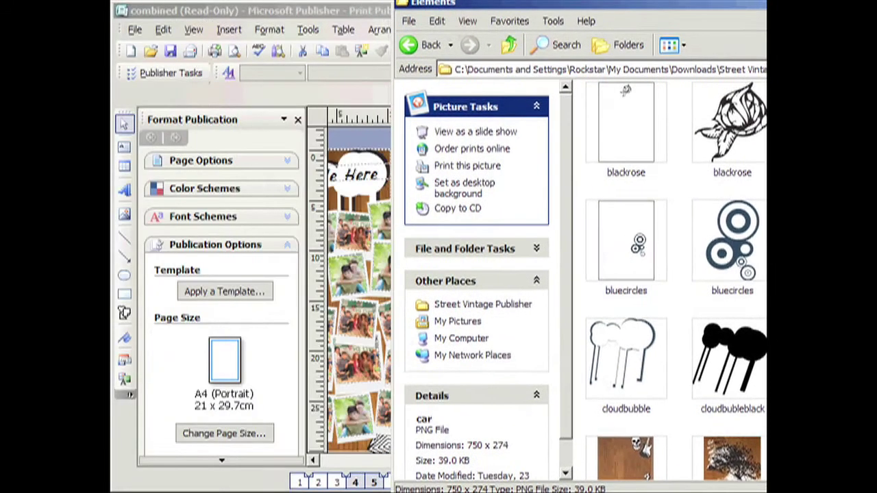
drag(570, 244, 377, 233)
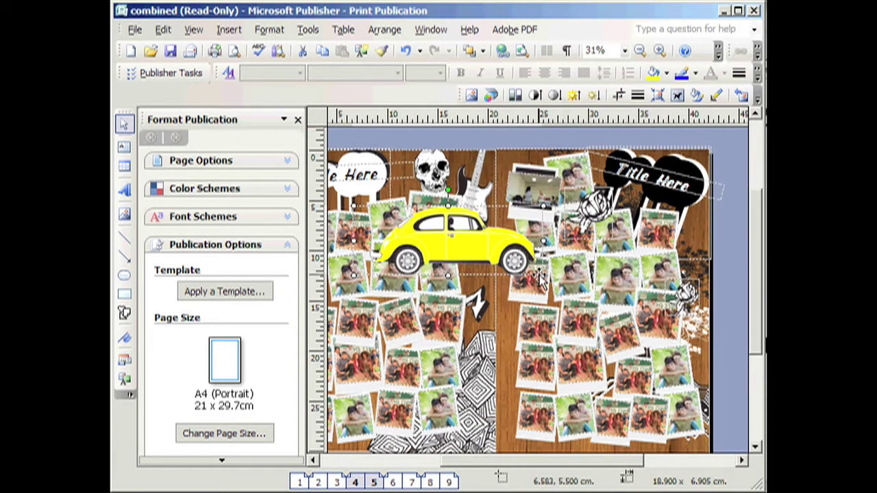
- Enlarge the yellow car to about 33.5 x 12.2 cm, turn it upside down and move it to the top of the spread
drag(558, 281, 684, 323)
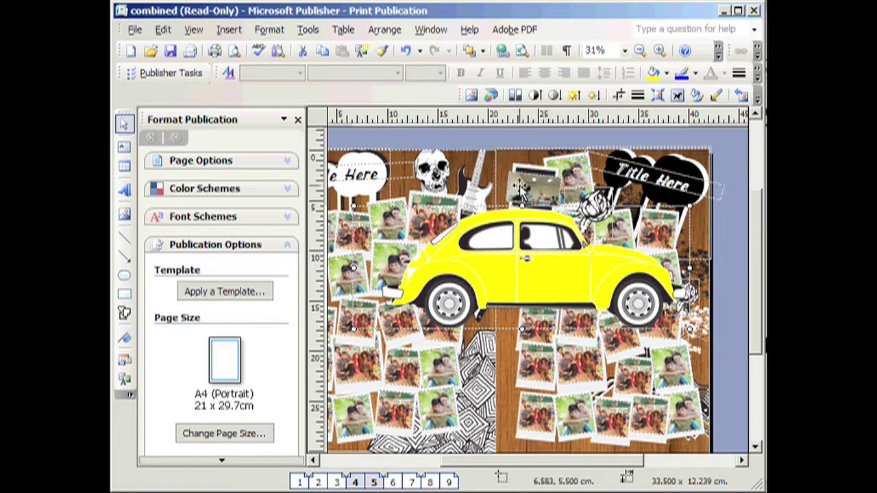
drag(500, 192, 522, 336)
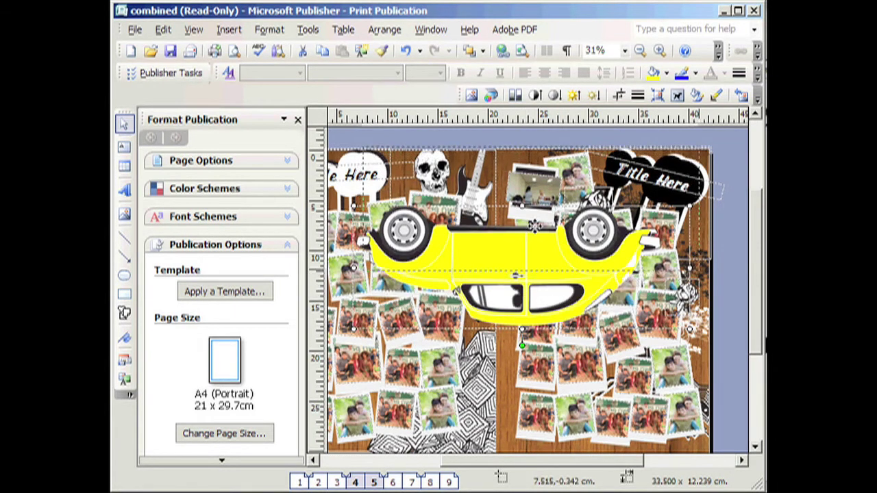
drag(534, 226, 546, 167)
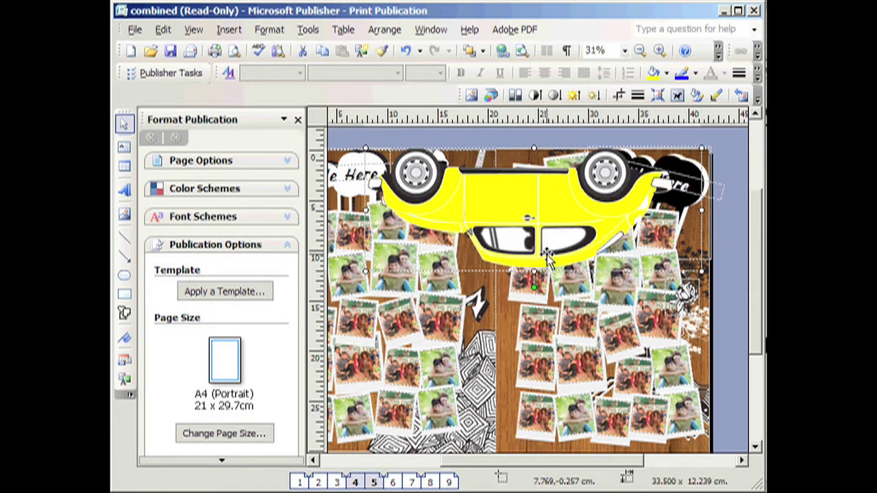
click(548, 330)
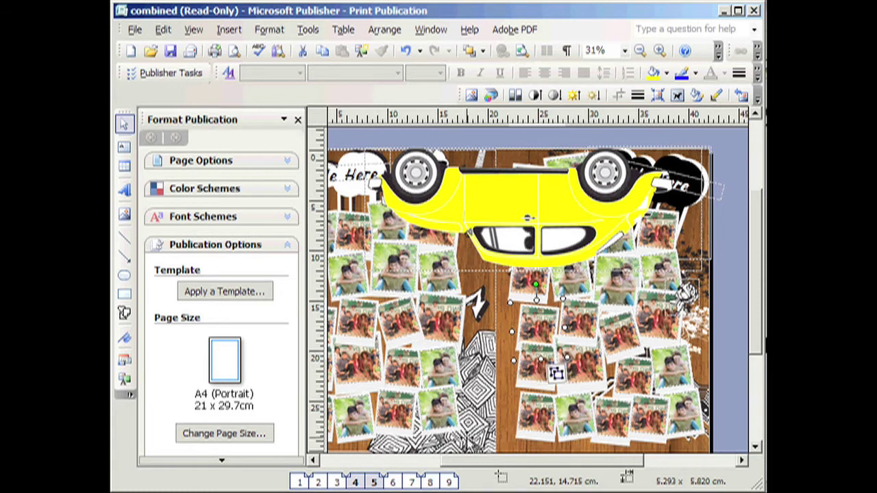
- Change the font color of the quote above the article on page 2 to orange
click(336, 482)
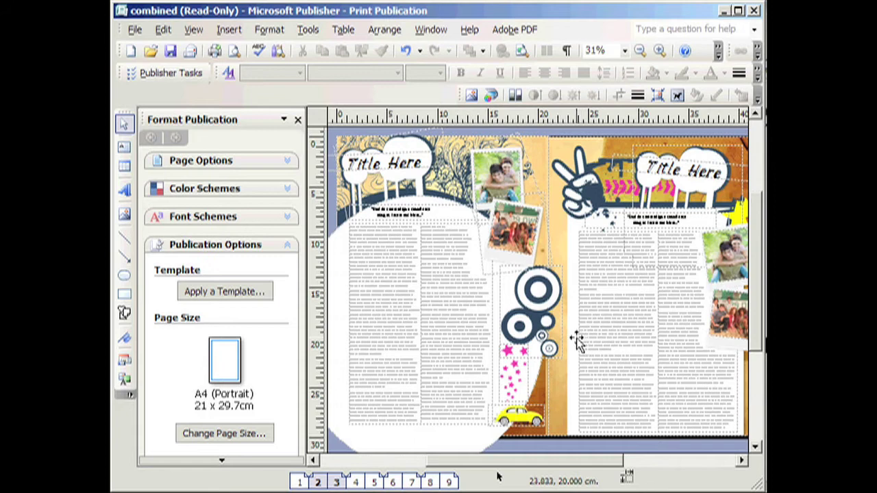
scroll(395, 216, up, 2)
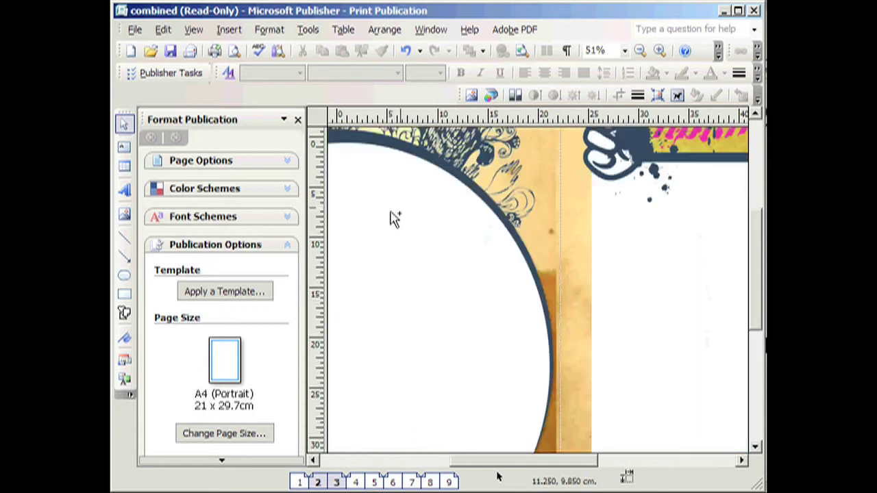
scroll(396, 216, up, 1)
scroll(396, 217, up, 1)
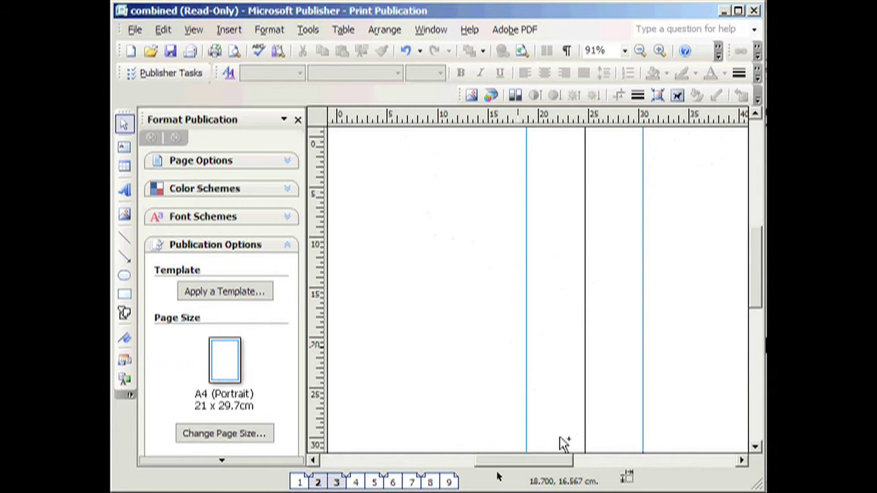
drag(544, 464, 481, 470)
scroll(493, 473, up, 3)
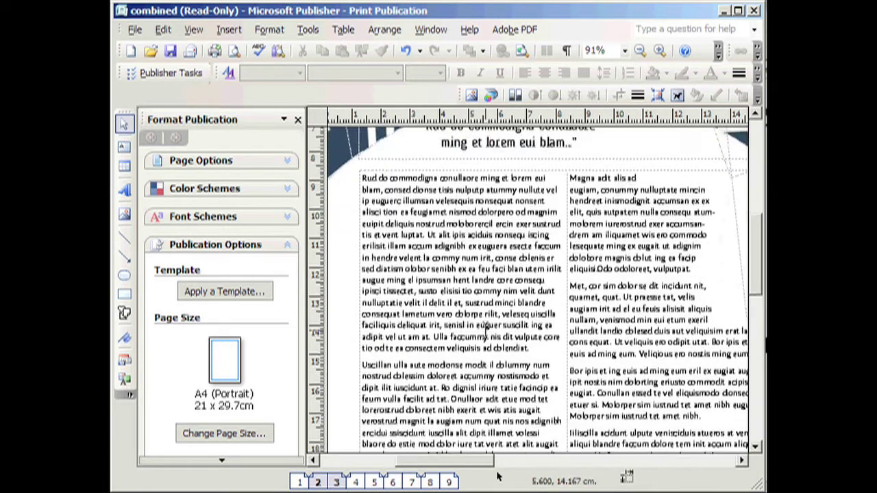
scroll(498, 474, up, 1)
click(437, 237)
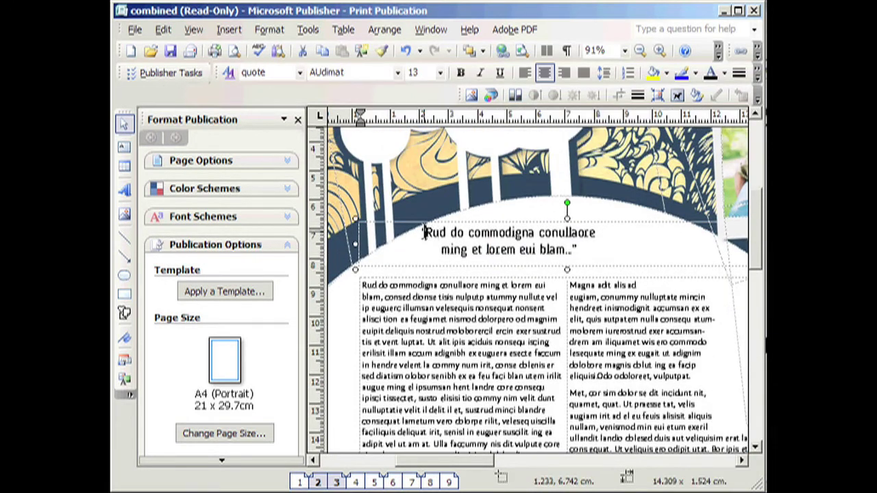
drag(425, 233, 572, 251)
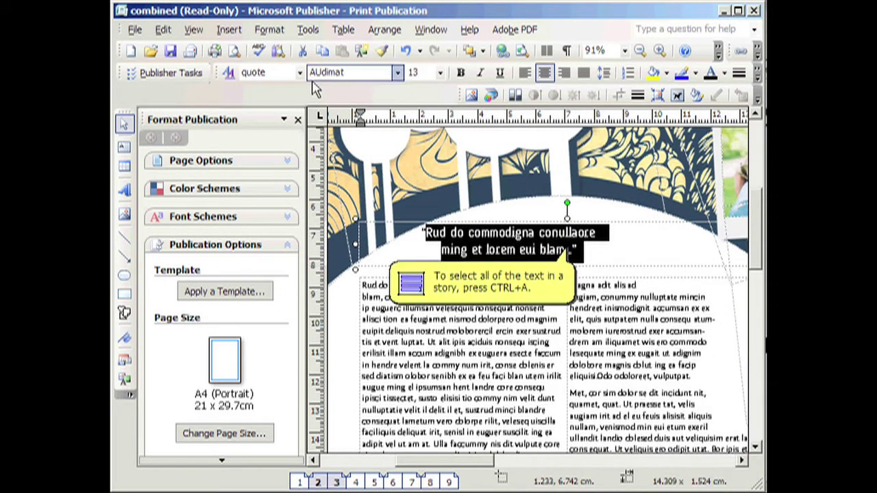
click(724, 72)
click(743, 101)
click(538, 328)
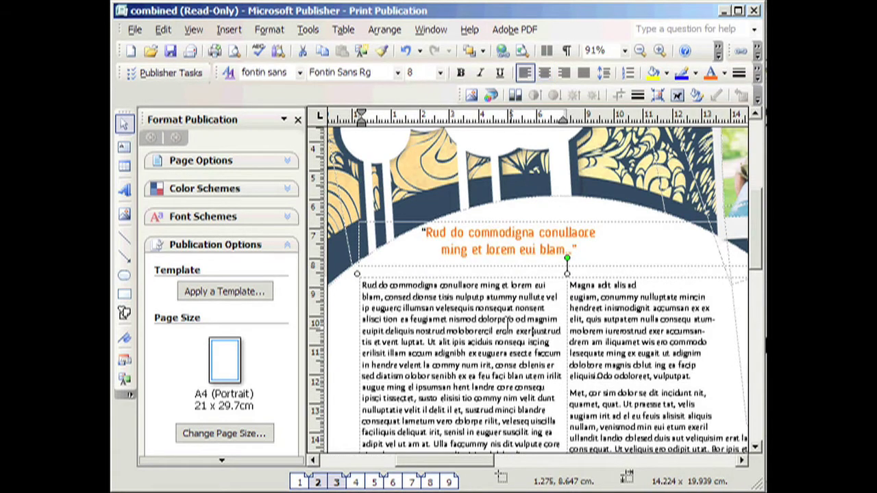
- Make the words "do commodigna conullaore ming et lorem" in the quote bold and left-align the quote
drag(450, 233, 517, 250)
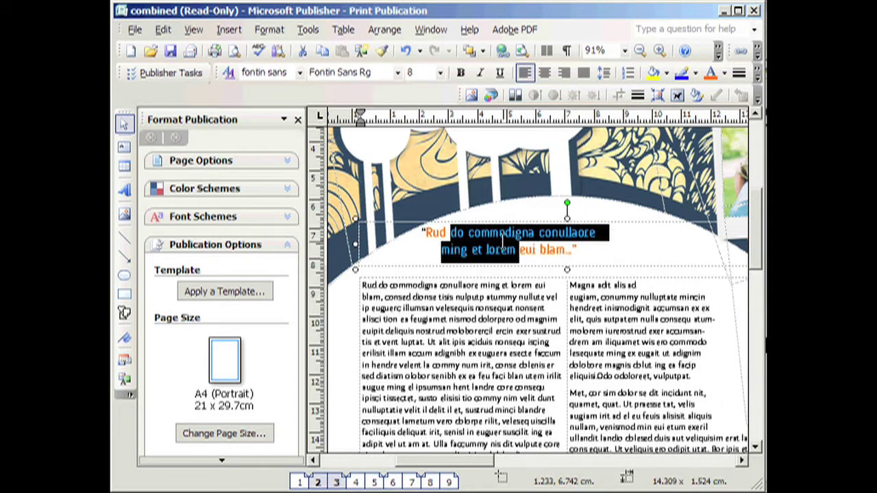
click(461, 74)
click(525, 73)
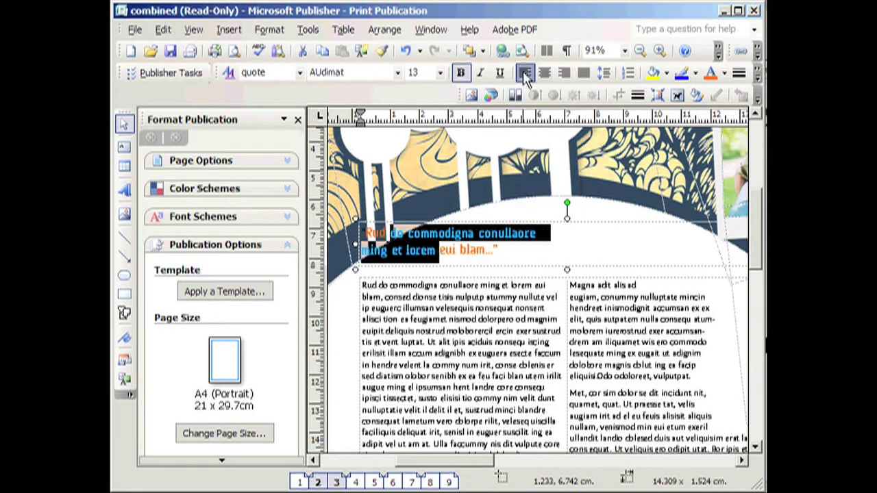
- Color the article passage from "illumsan velesequis" to "susto elisisi tio" orange
click(502, 353)
drag(403, 308, 473, 398)
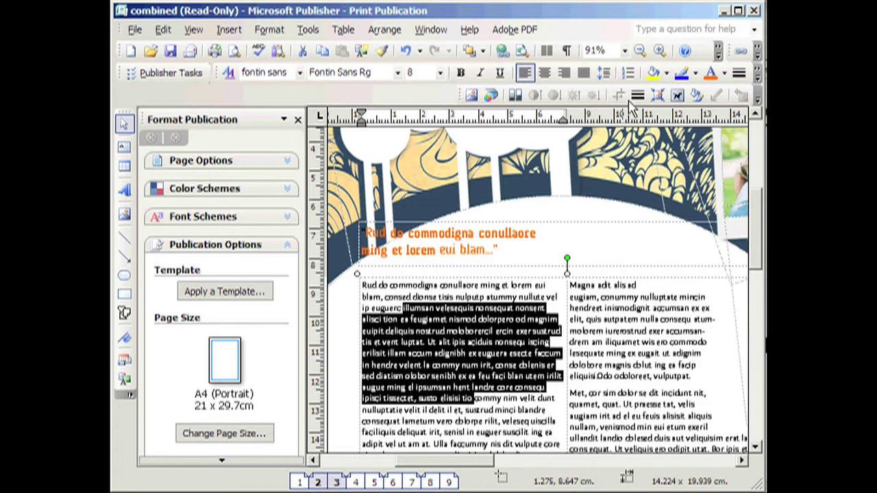
click(713, 73)
click(634, 306)
- Underline the passage from "iuscidunt at" to "sit irillaor" in the first column and set its font to Felix Titling
scroll(612, 324, down, 6)
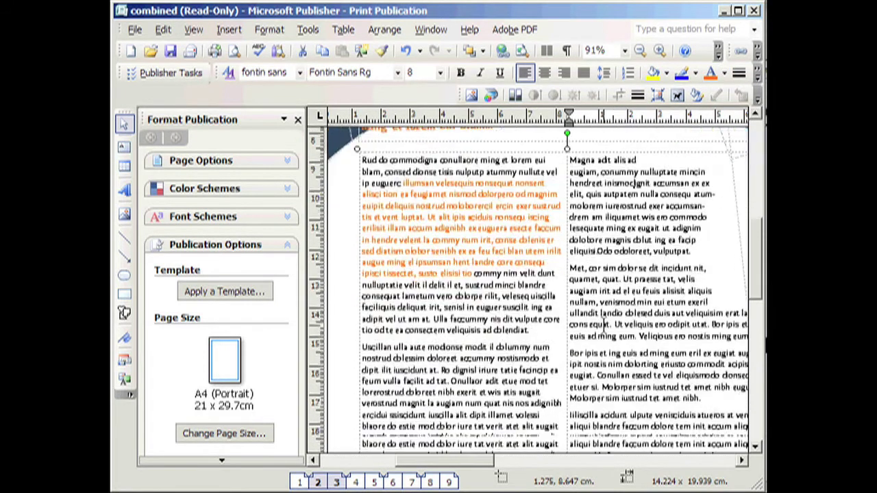
drag(395, 245, 489, 346)
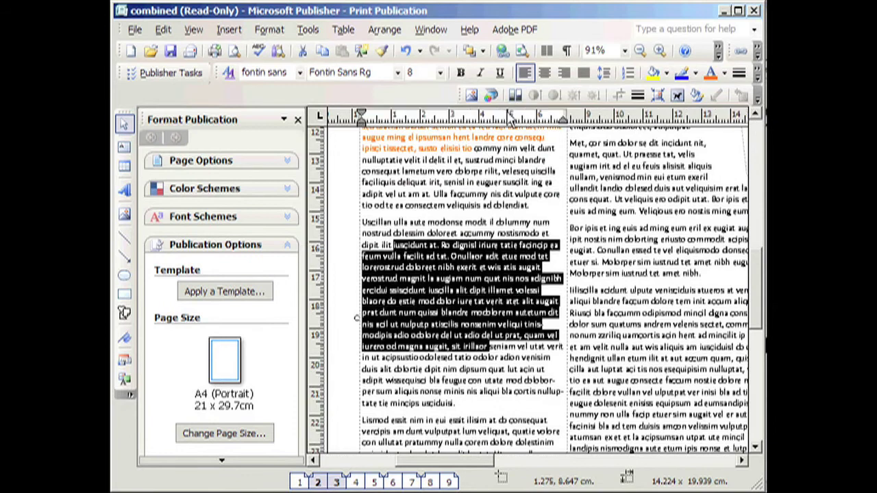
click(501, 74)
click(397, 72)
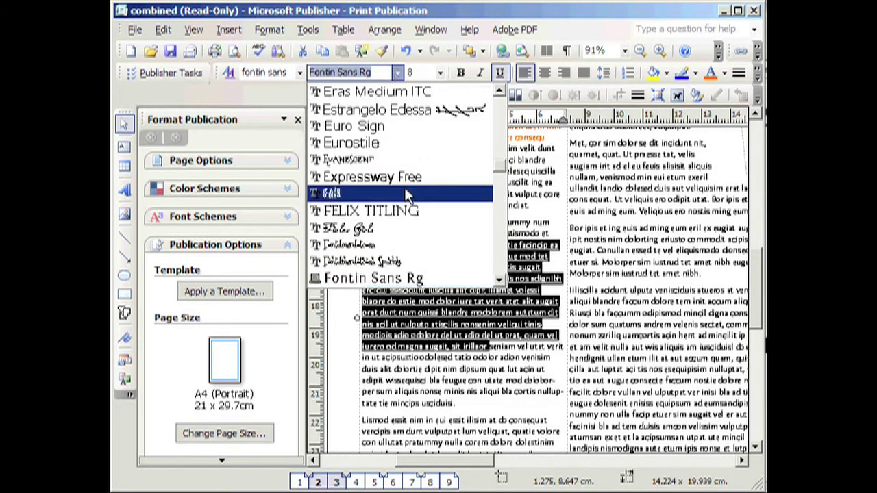
click(406, 211)
click(600, 285)
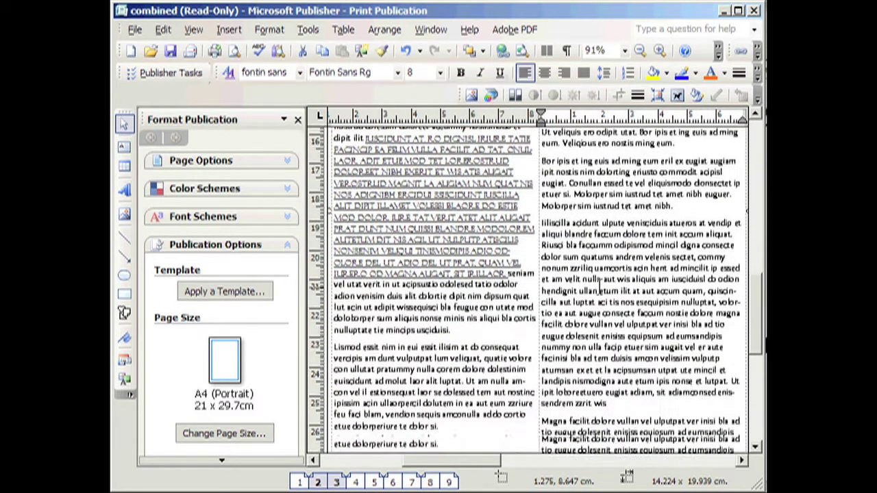
- Widen the two-column article text box on page 2 to about 17.4 cm by extending its left edge
scroll(600, 284, down, 3)
scroll(600, 280, down, 2)
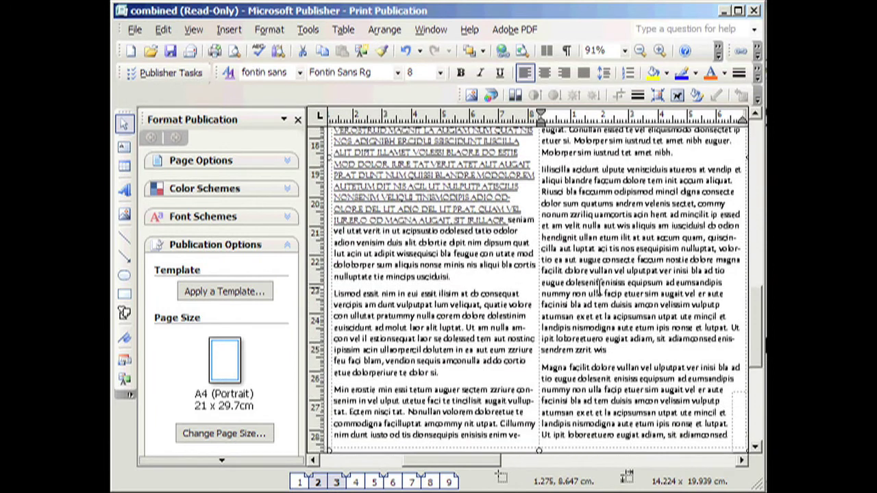
scroll(600, 285, up, 4)
scroll(553, 198, down, 2)
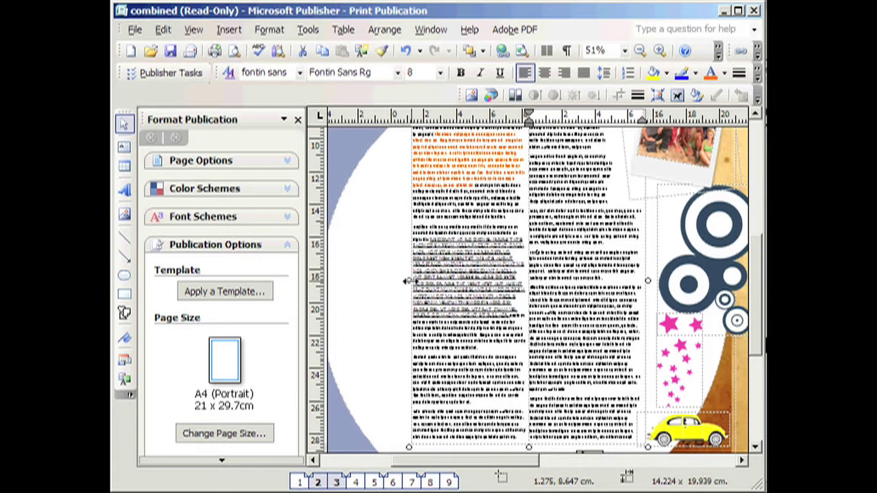
drag(408, 281, 356, 276)
scroll(538, 239, down, 5)
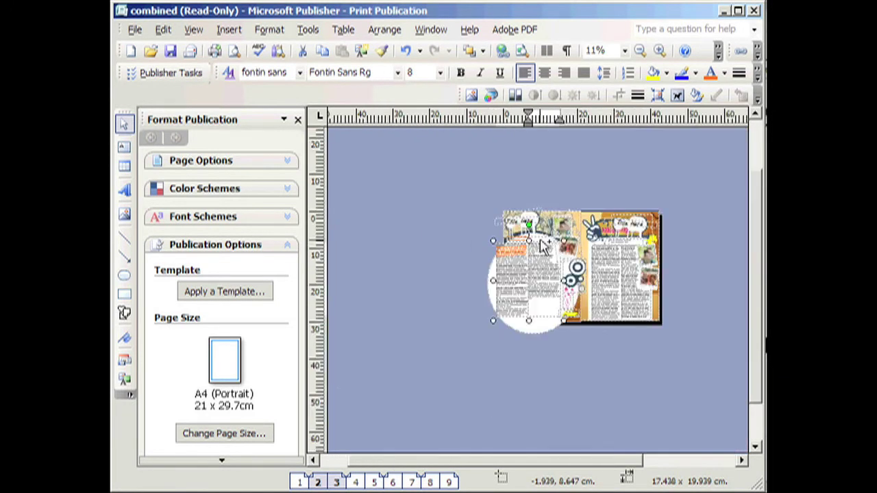
scroll(542, 245, up, 5)
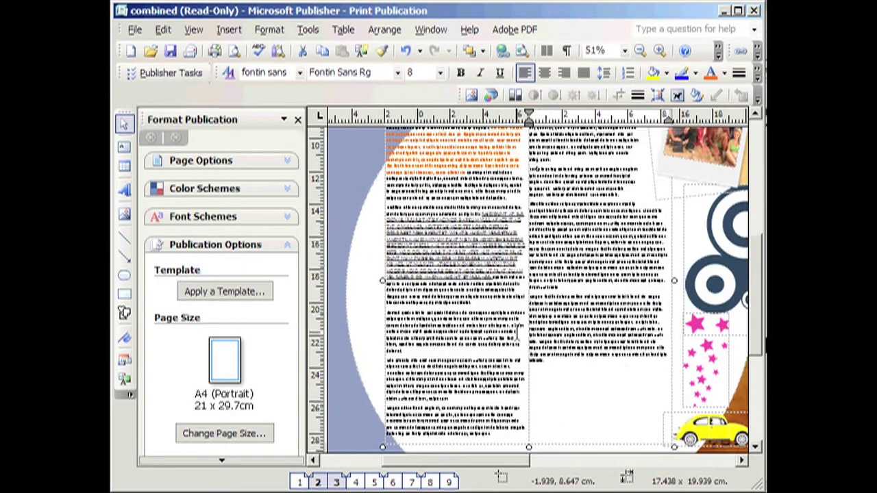
- Examine the student profile spread on pages 6 and 7, selecting a portrait photo and the profile text box below it
click(411, 482)
scroll(575, 356, up, 5)
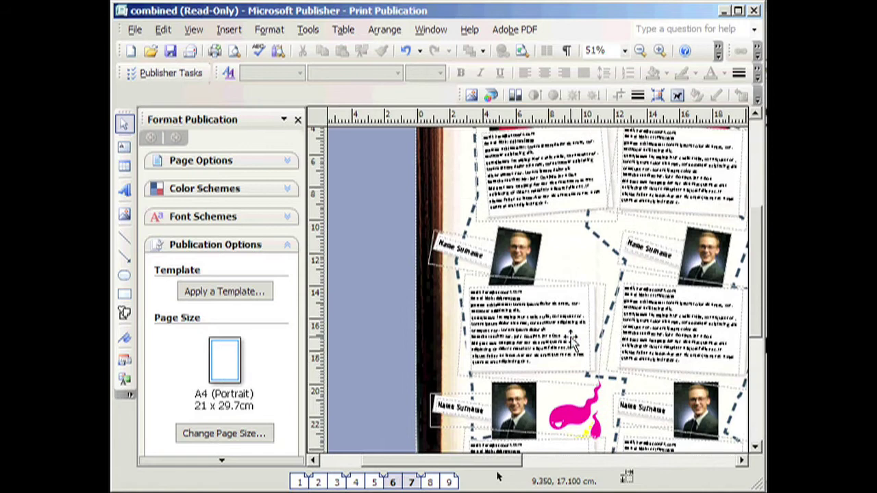
drag(473, 461, 545, 460)
ctrl+scroll(575, 348, down, 2)
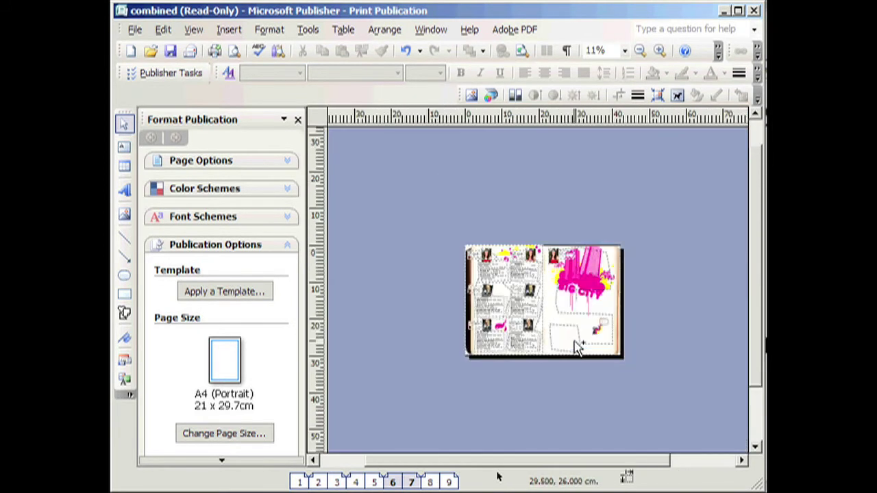
ctrl+scroll(576, 348, up, 1)
scroll(575, 348, down, 1)
scroll(578, 348, down, 1)
ctrl+scroll(579, 348, up, 2)
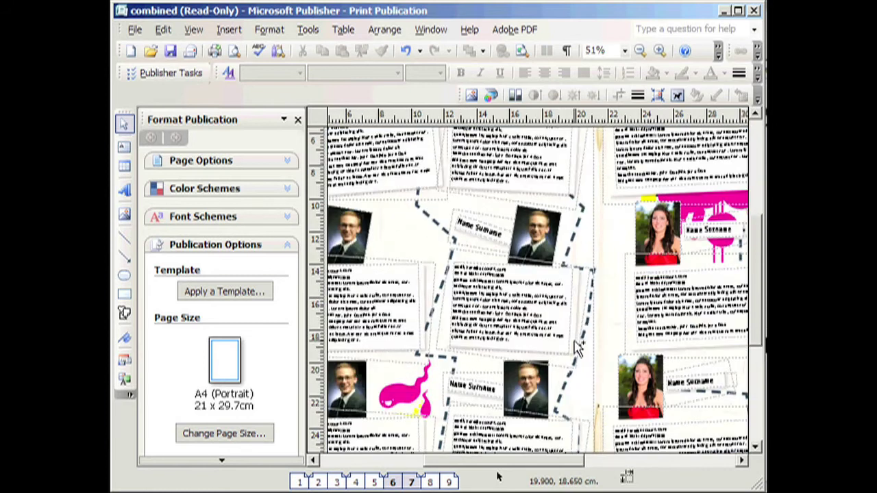
click(541, 234)
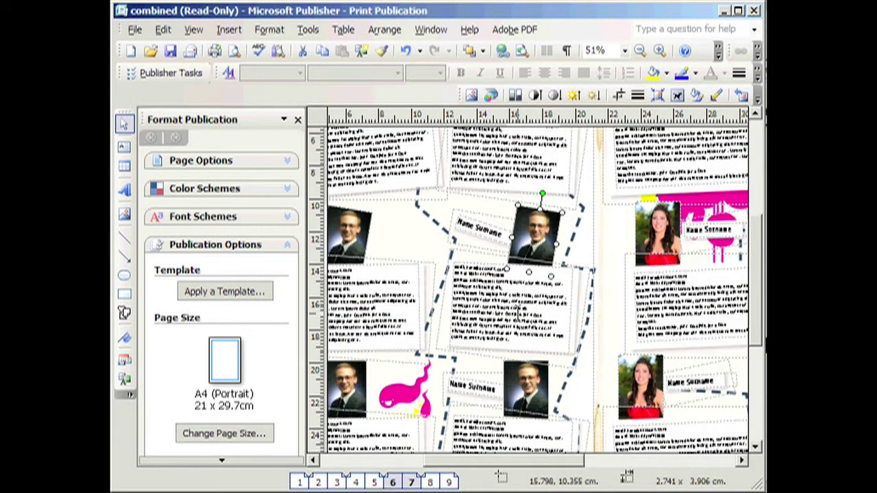
click(515, 325)
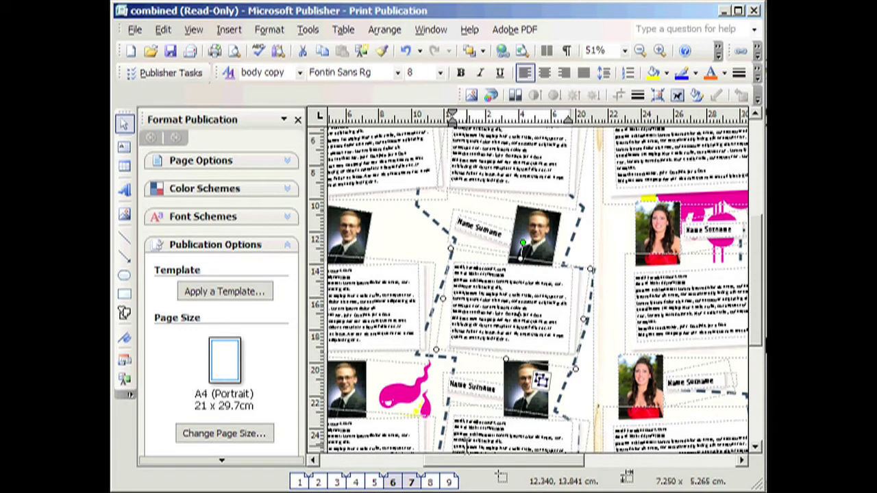
- Duplicate the spread on pages 8 and 9 with all its photos, banners and text boxes
click(430, 482)
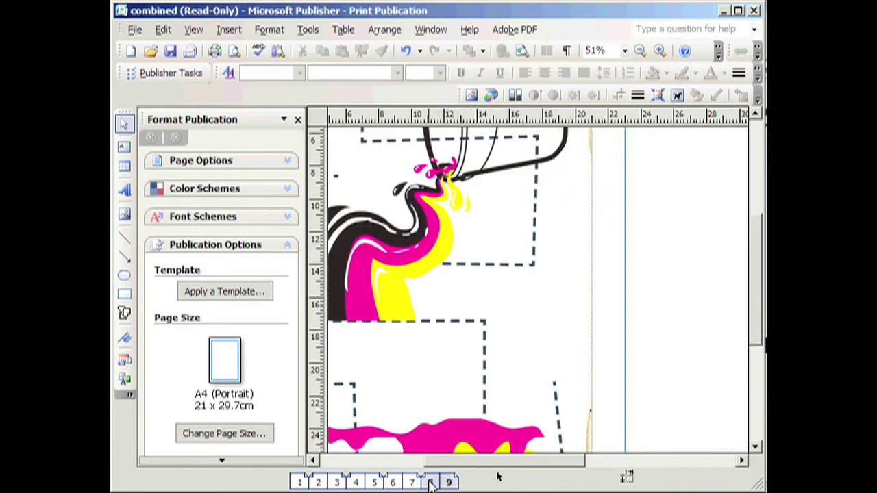
ctrl+scroll(461, 428, down, 2)
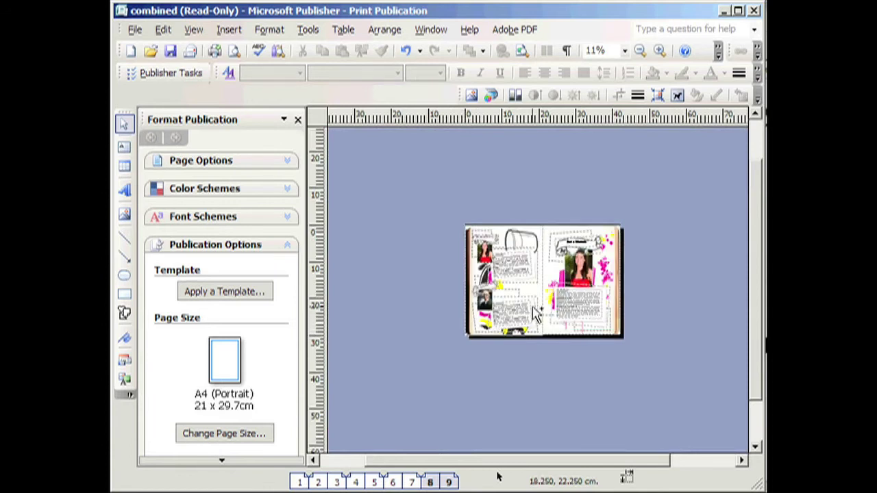
ctrl+scroll(536, 312, up, 1)
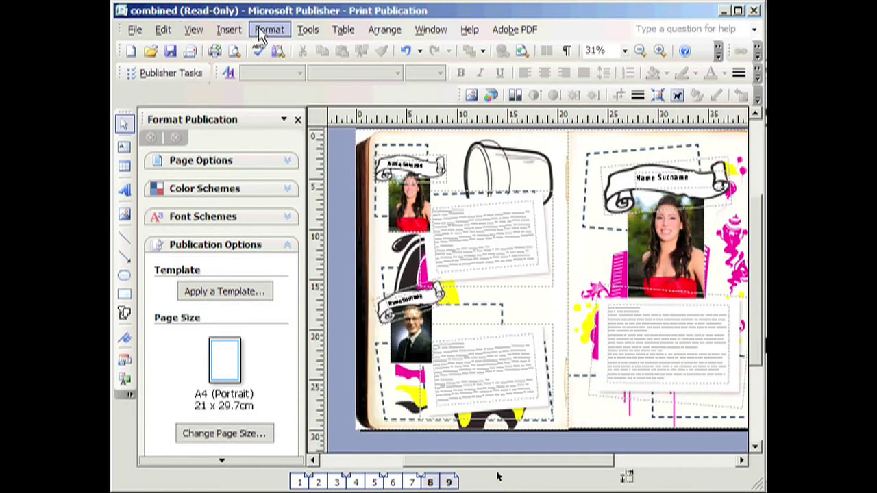
click(230, 29)
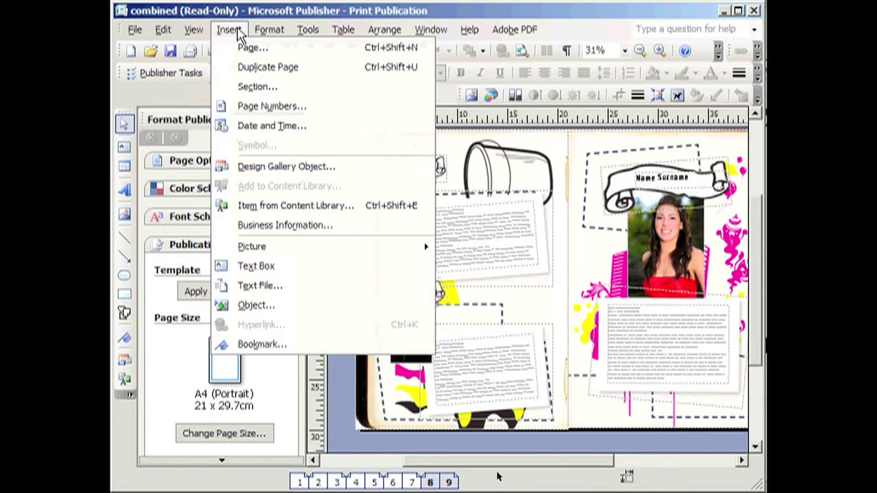
click(253, 68)
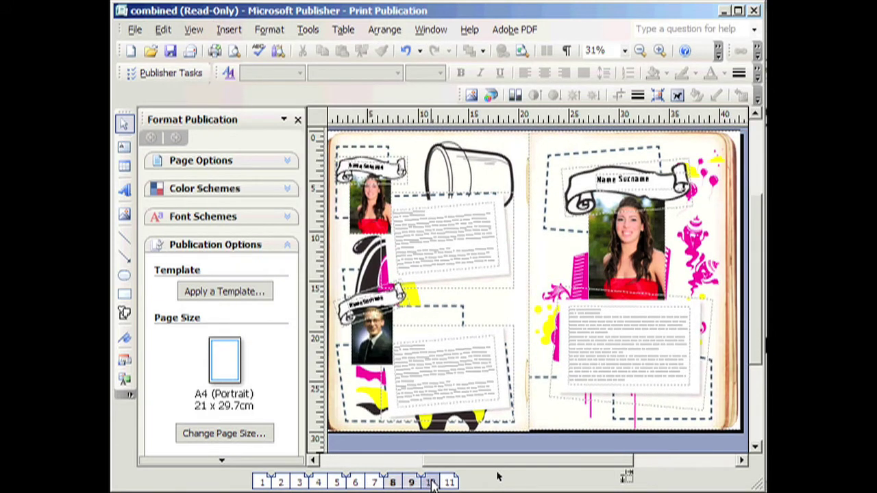
- Insert 4 blank pages after the right page of the duplicated spread, check the last blank spread, and return to pages 10 and 11
click(229, 31)
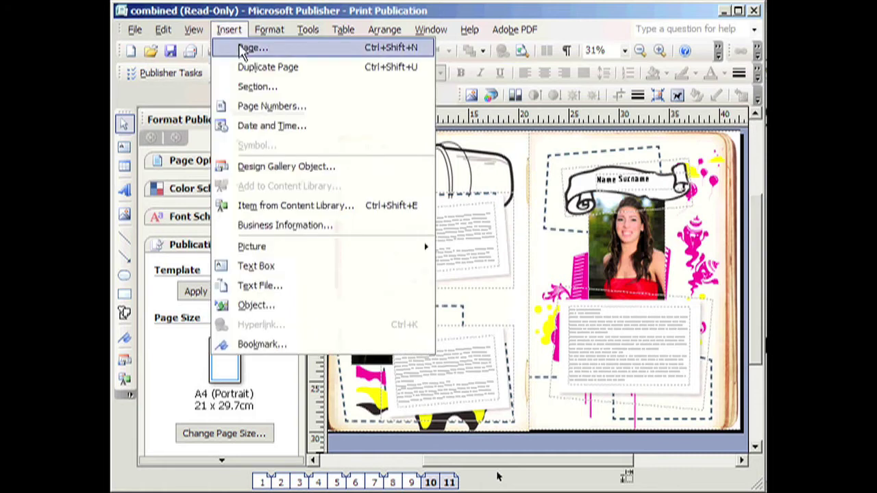
click(245, 48)
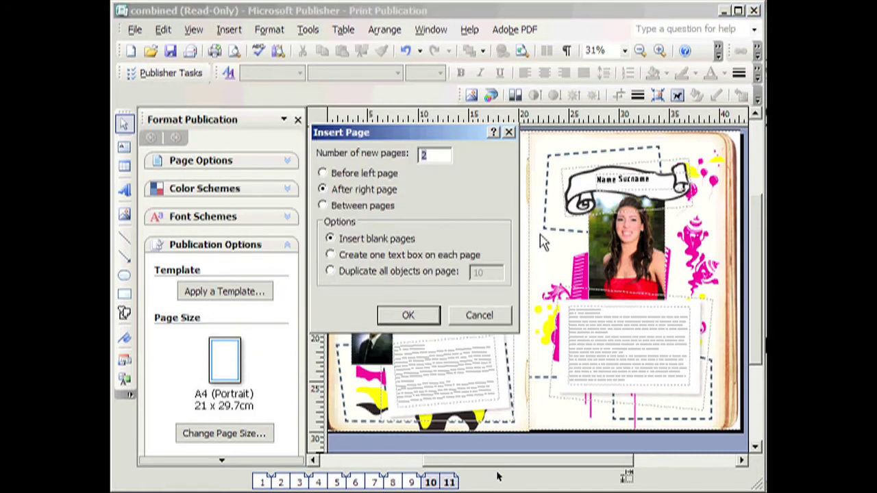
text(4)
click(409, 315)
click(449, 482)
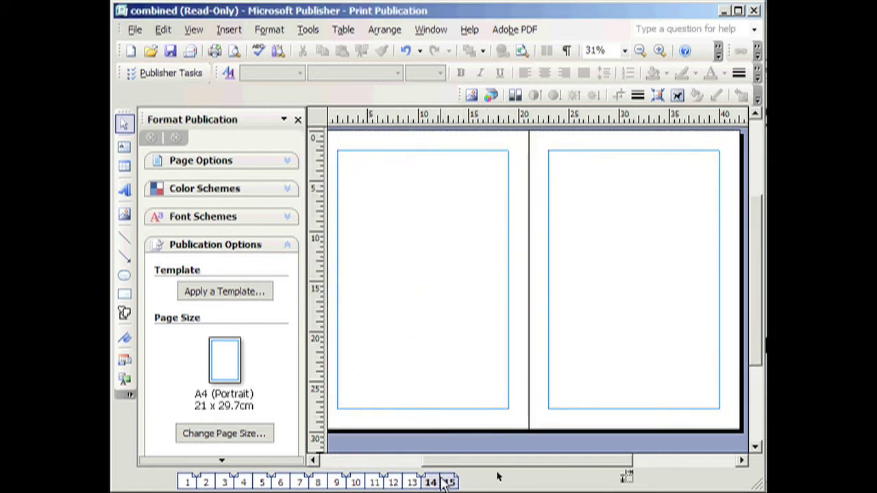
click(375, 483)
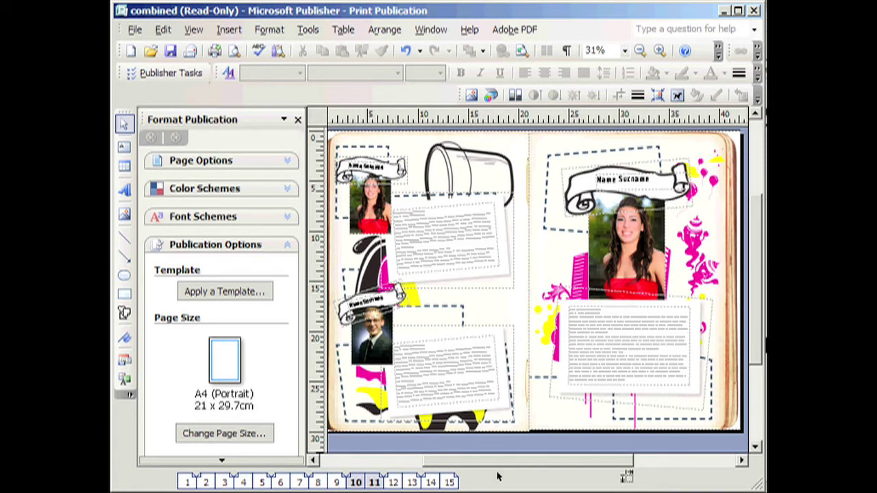
- Confirm embedding TrueType fonts when saving, with common system fonts excluded, and save the publication as combined
click(308, 32)
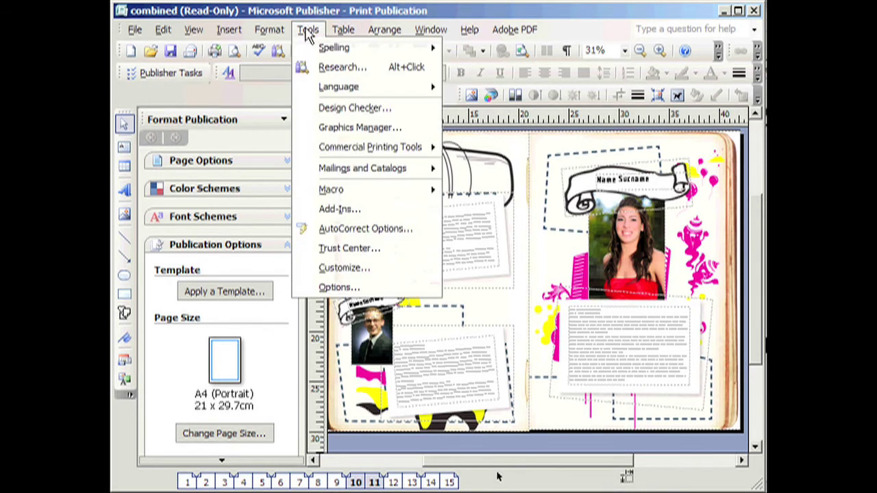
mouse_move(389, 153)
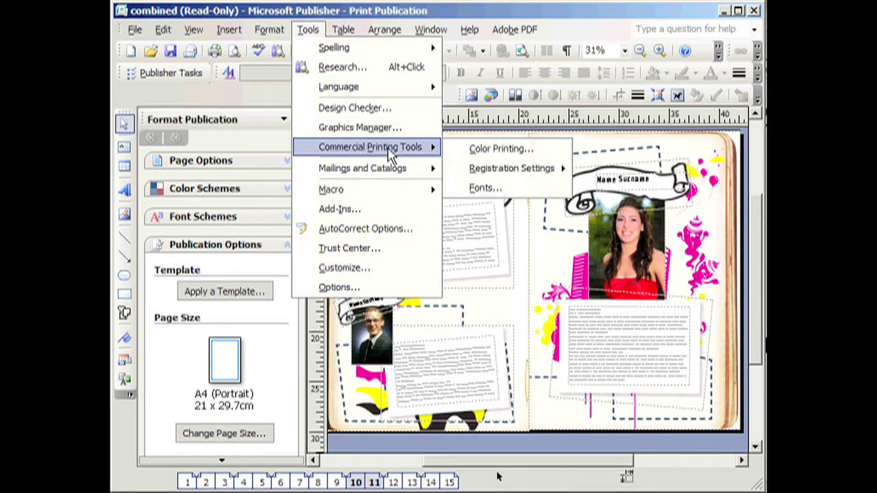
click(484, 187)
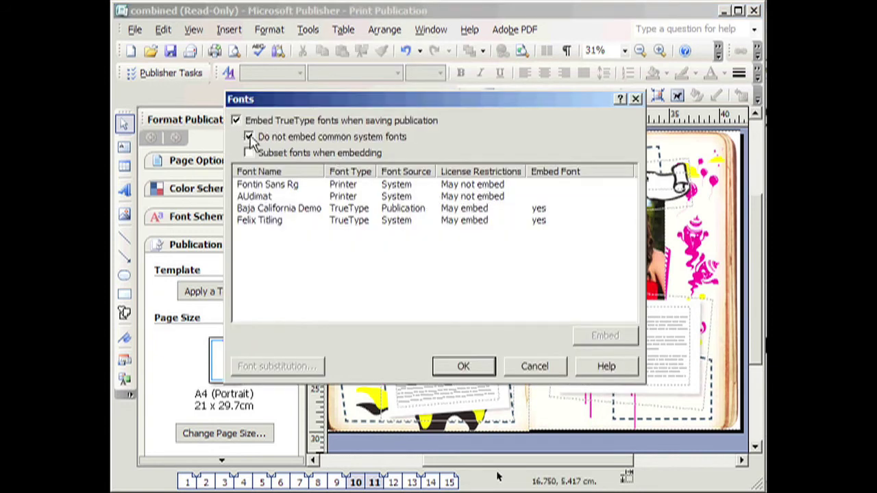
click(472, 367)
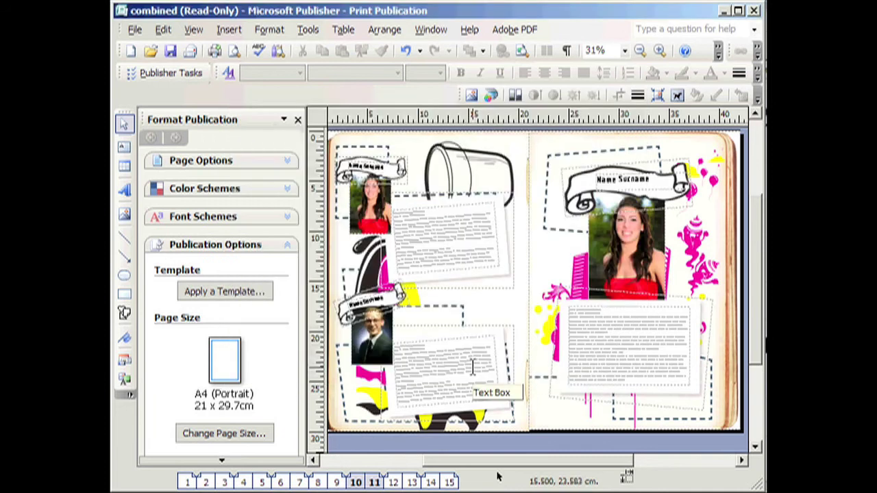
click(133, 30)
click(159, 126)
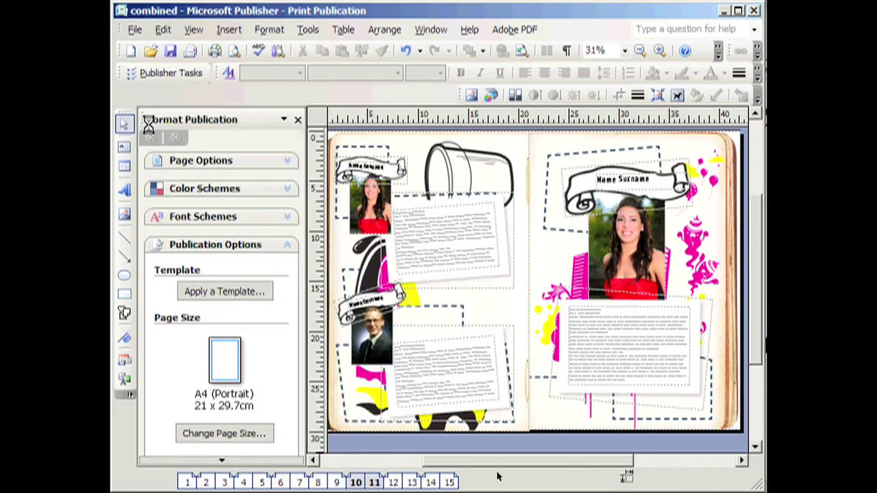